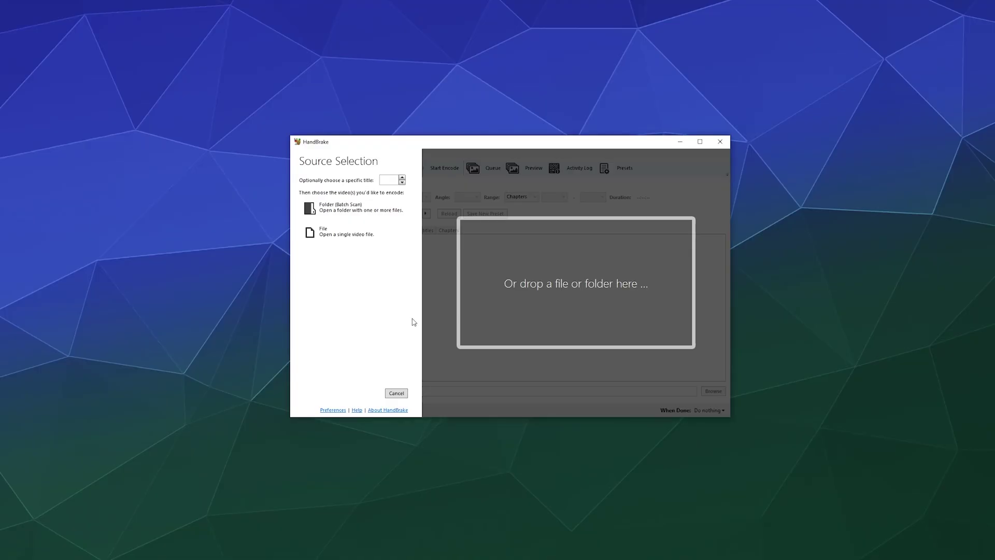
Step: Drag 'DIY Face Mask Tutorial' from the Send 9 folder into HandBrake as the source
drag(558, 144, 554, 154)
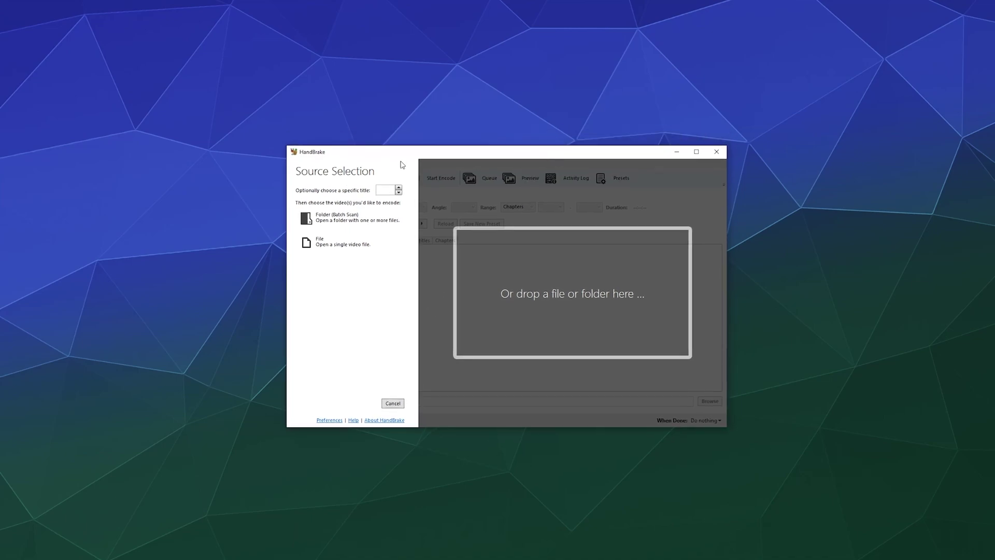
drag(434, 153, 426, 156)
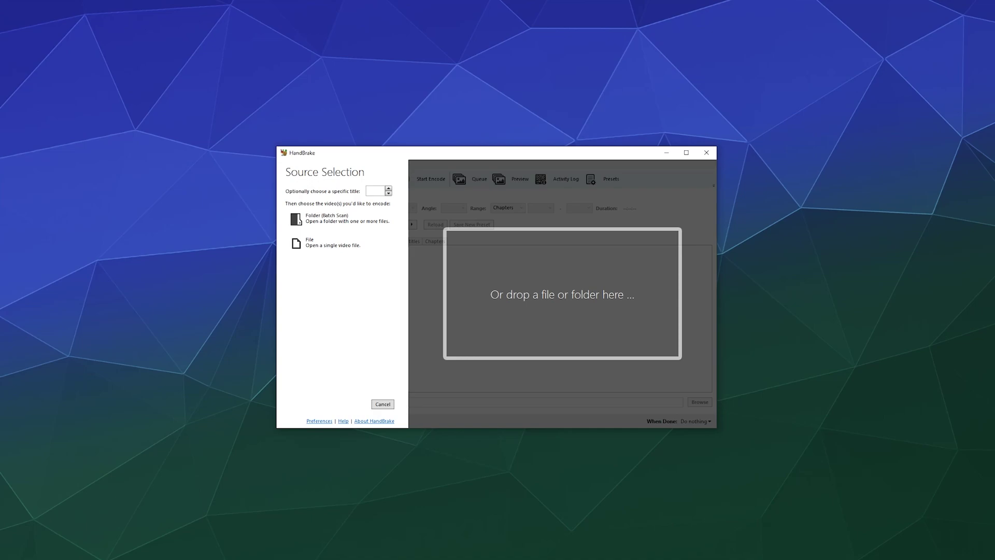
click(776, 200)
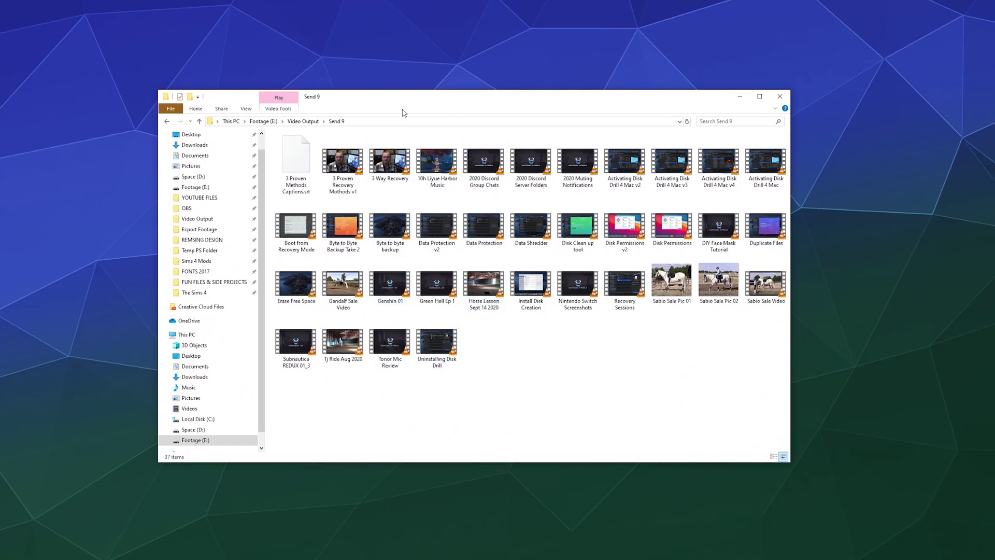
drag(462, 101, 542, 249)
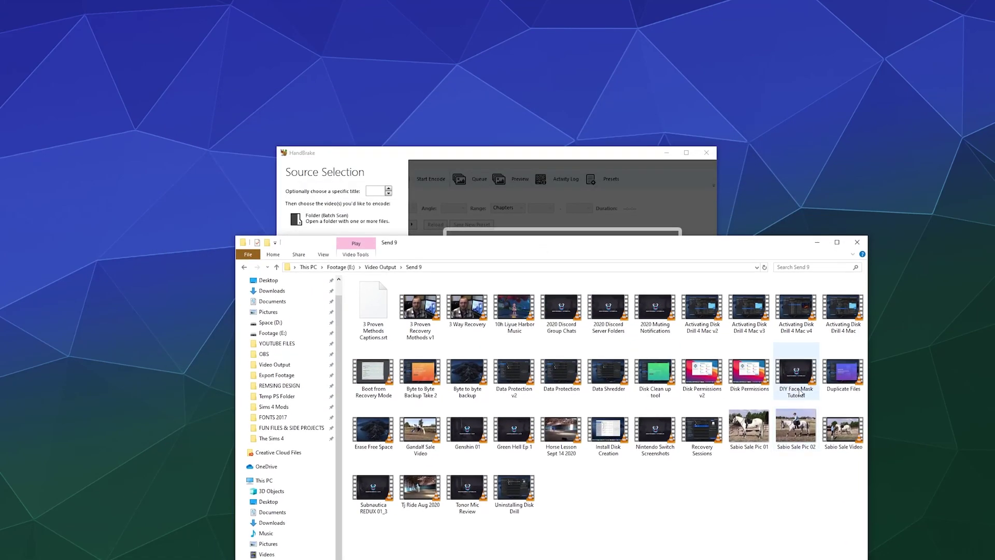
drag(796, 371, 601, 216)
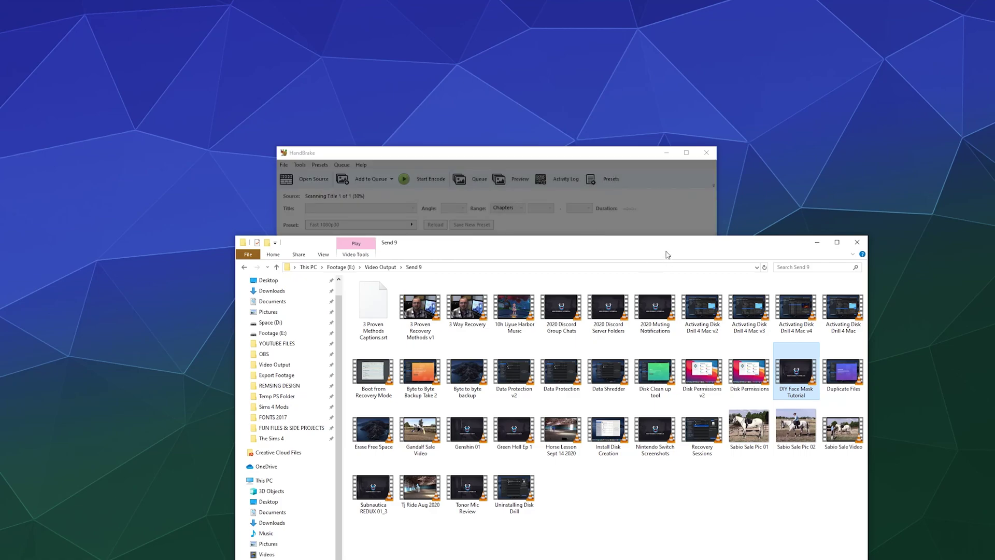
drag(669, 242, 994, 151)
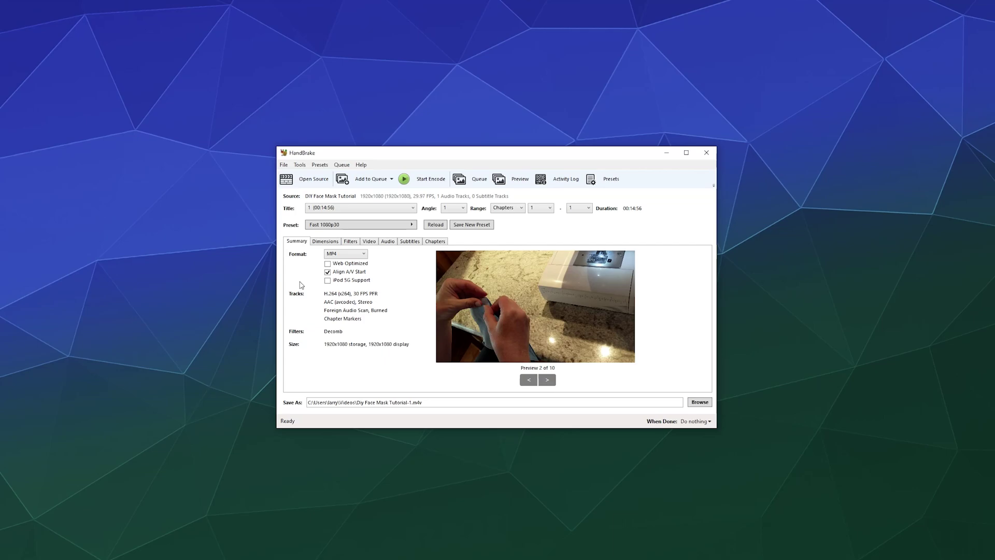
click(336, 255)
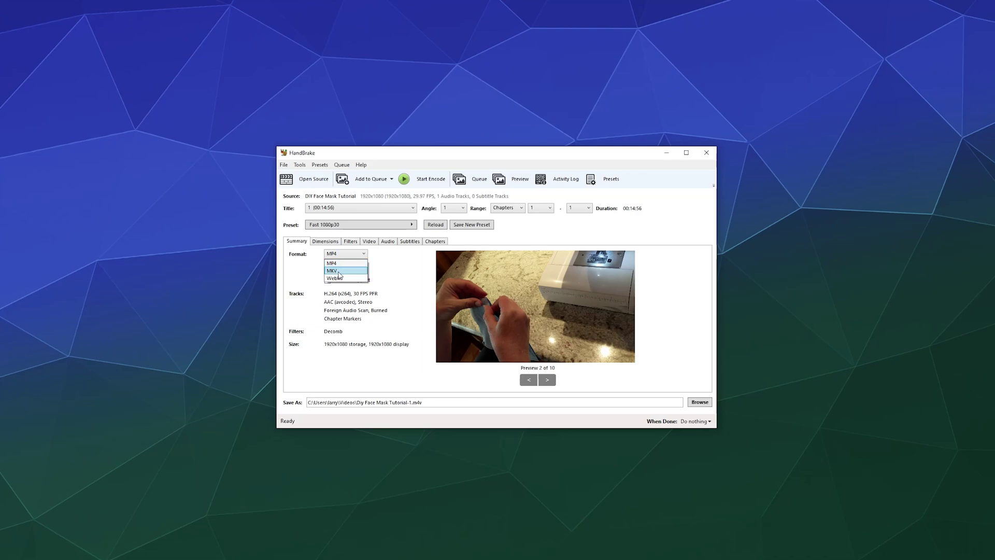
click(308, 280)
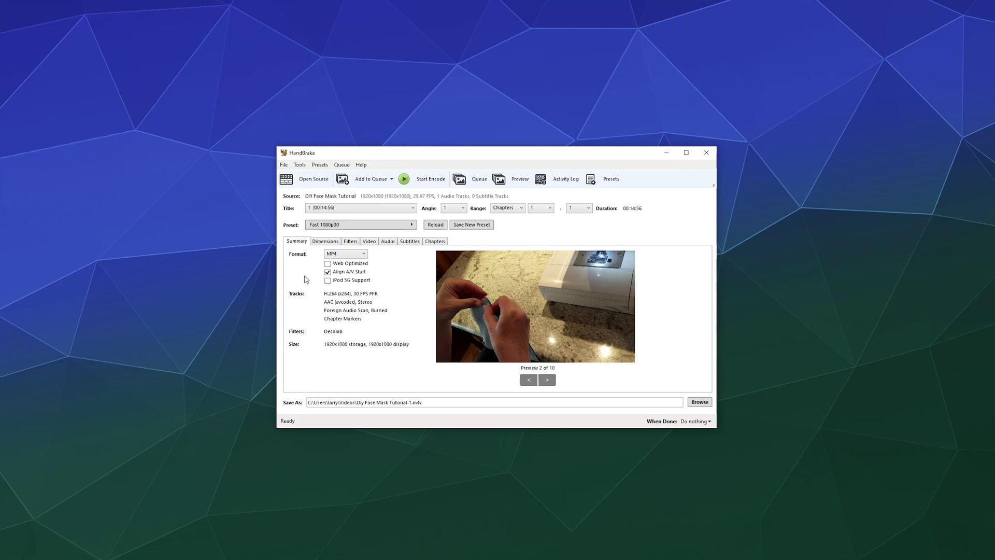
click(349, 232)
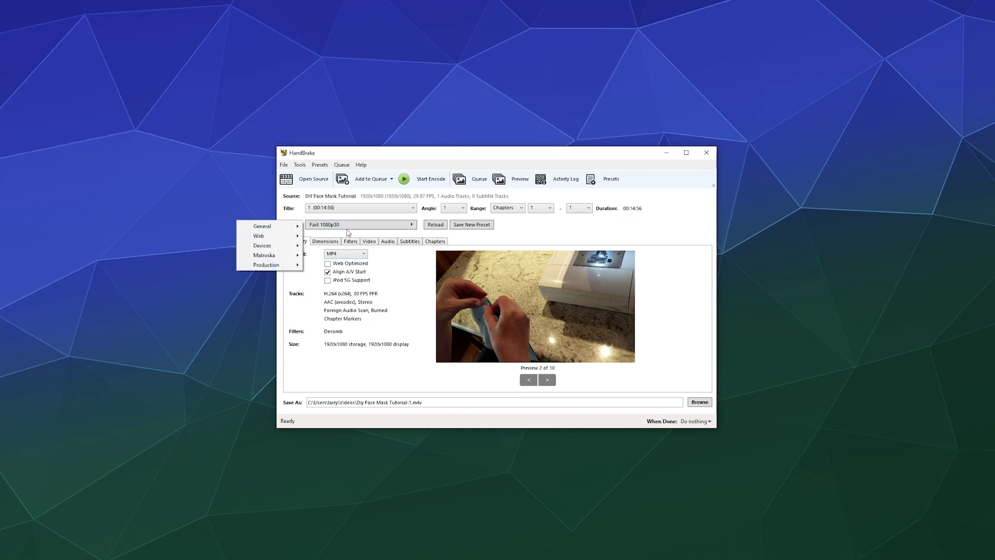
click(306, 288)
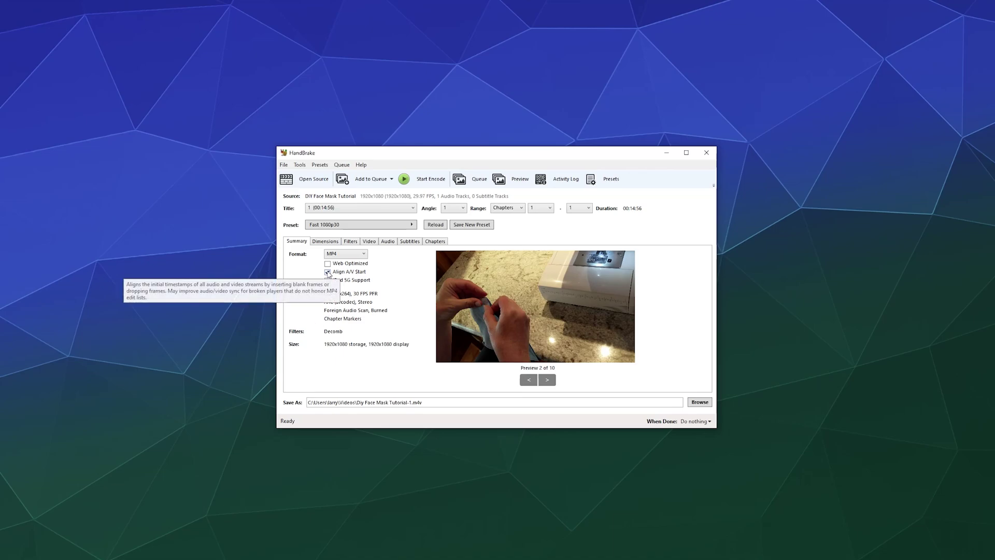
Step: Apply the General > HQ 1080p30 Surround preset
click(328, 226)
mouse_move(290, 228)
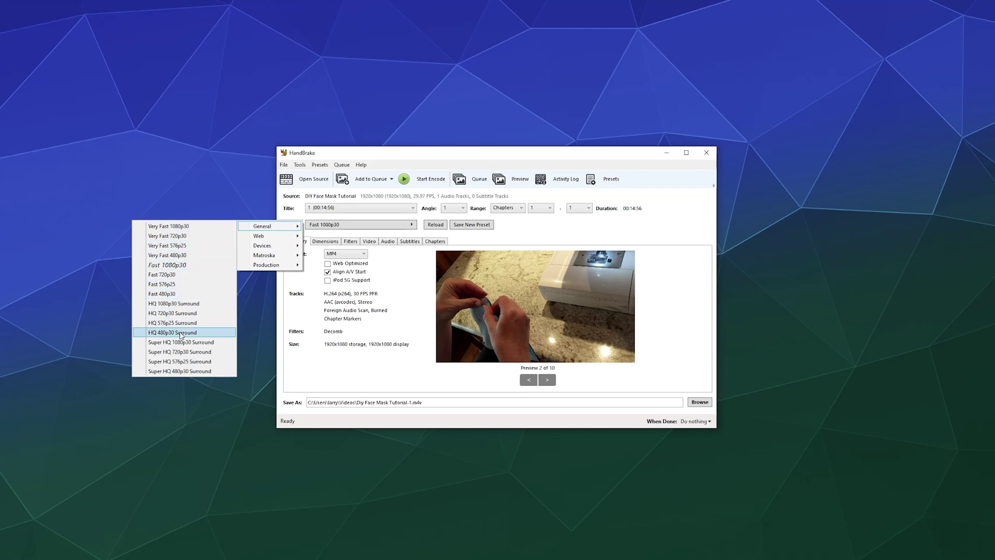
click(202, 303)
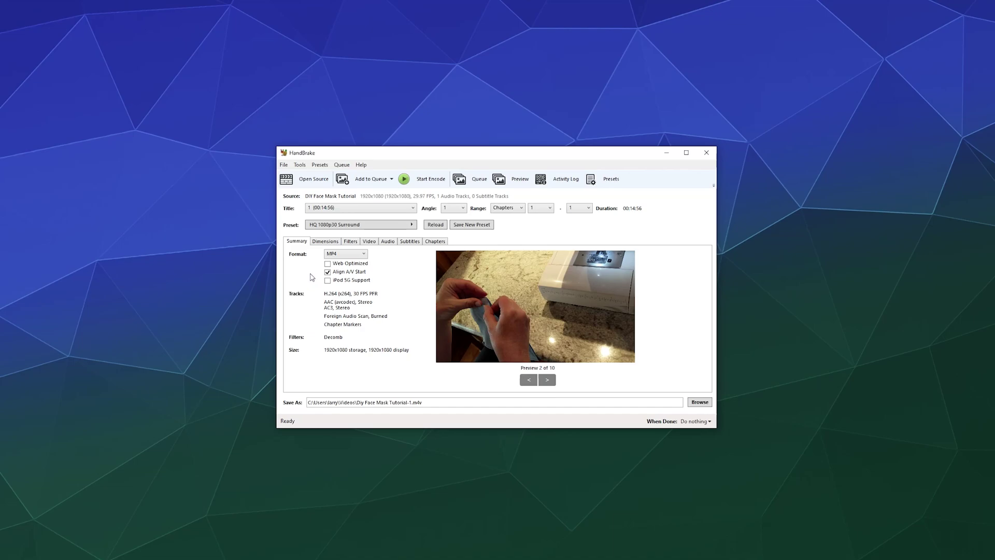
Step: Enable the Web Optimized option
click(332, 265)
click(328, 264)
click(327, 263)
Step: Set the video framerate to 60 FPS with Constant Framerate
click(331, 241)
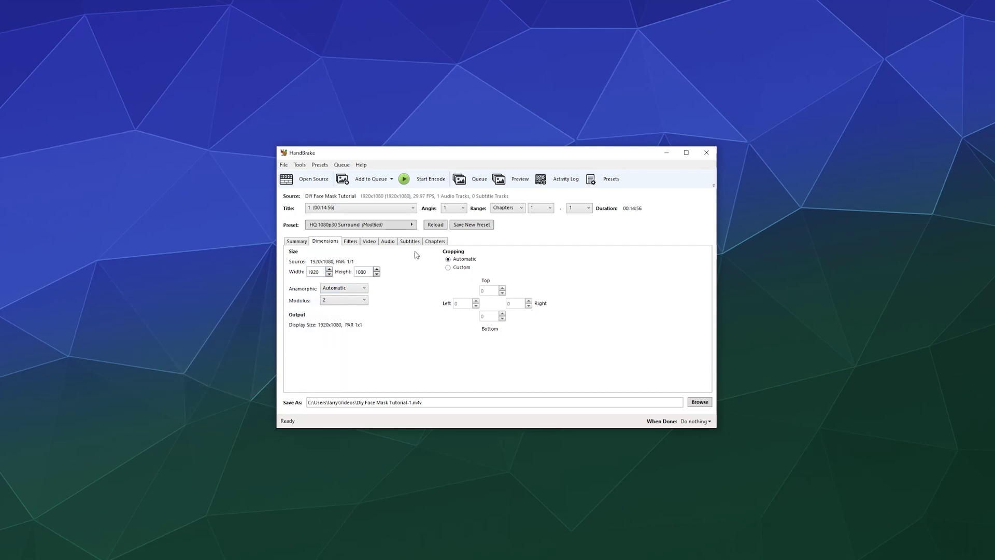
click(370, 242)
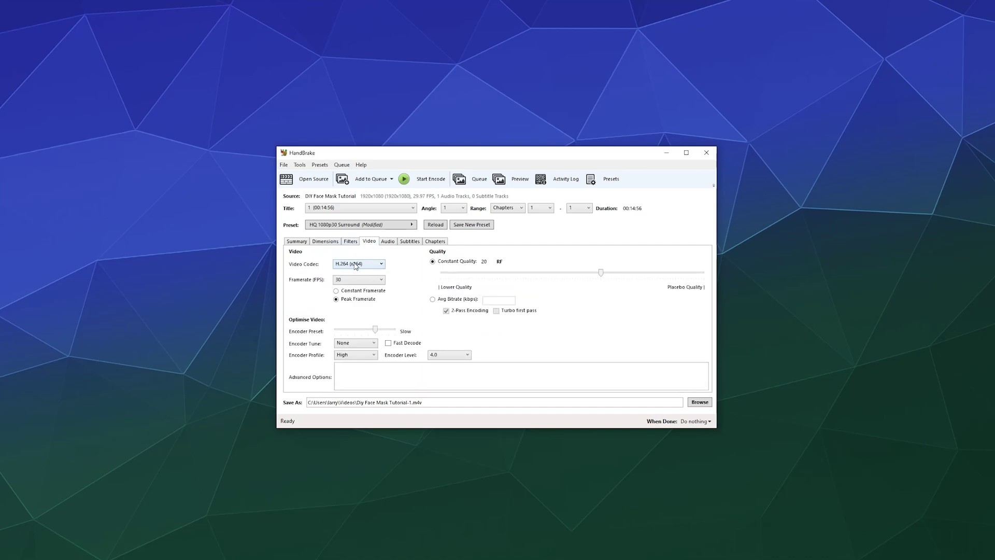
click(340, 282)
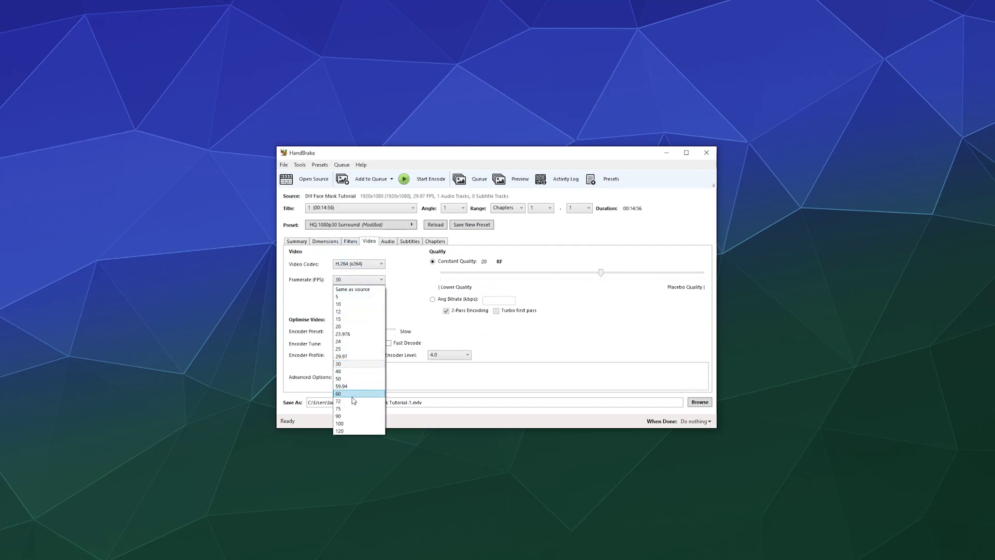
click(350, 395)
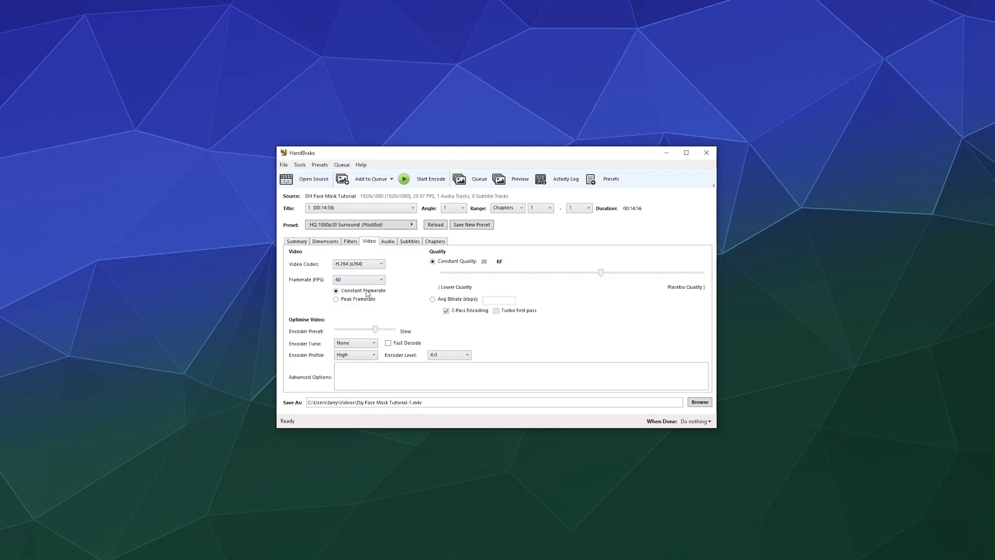
click(336, 291)
Step: Switch to Peak Framerate and encode at an average bitrate of 25000 kbps
click(340, 299)
mouse_move(584, 272)
scroll(584, 272, up, 1)
mouse_move(608, 272)
mouse_down()
mouse_move(483, 276)
mouse_move(595, 277)
mouse_up()
click(433, 299)
click(493, 301)
Step: Keep the encoder level at 4.0 and the profile at High
click(468, 354)
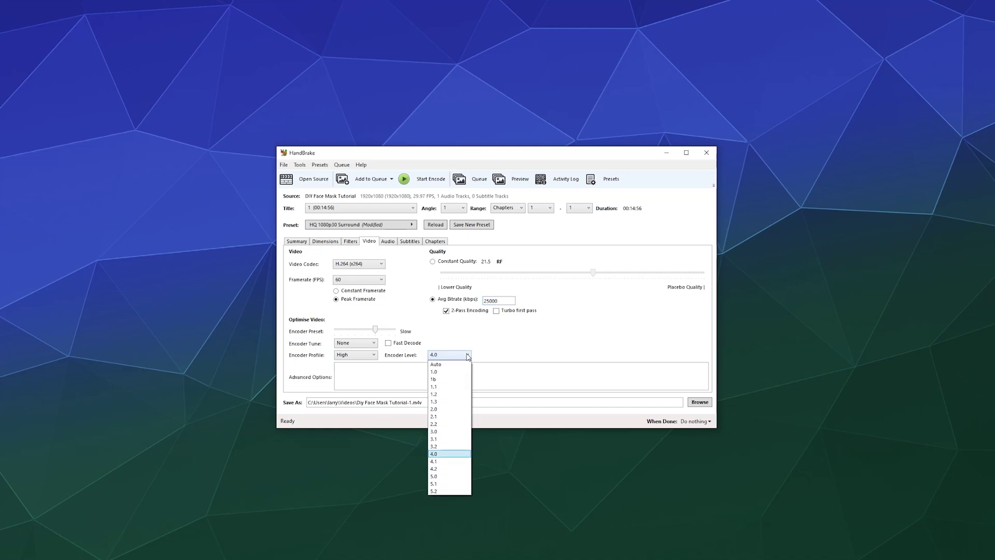
click(442, 459)
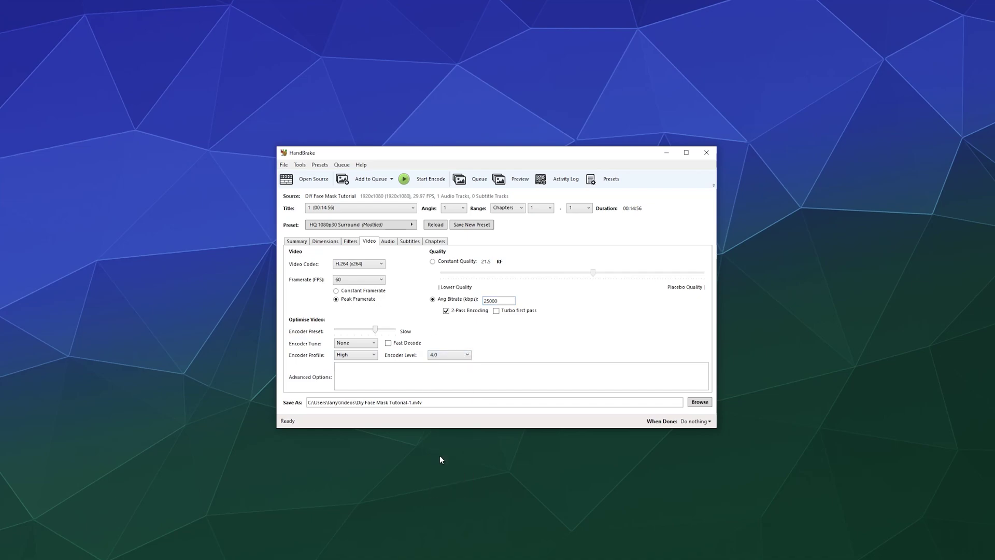
click(346, 356)
click(346, 372)
Step: Set audio track 1 bitrate to 512 and keep track 2 at 640
click(389, 242)
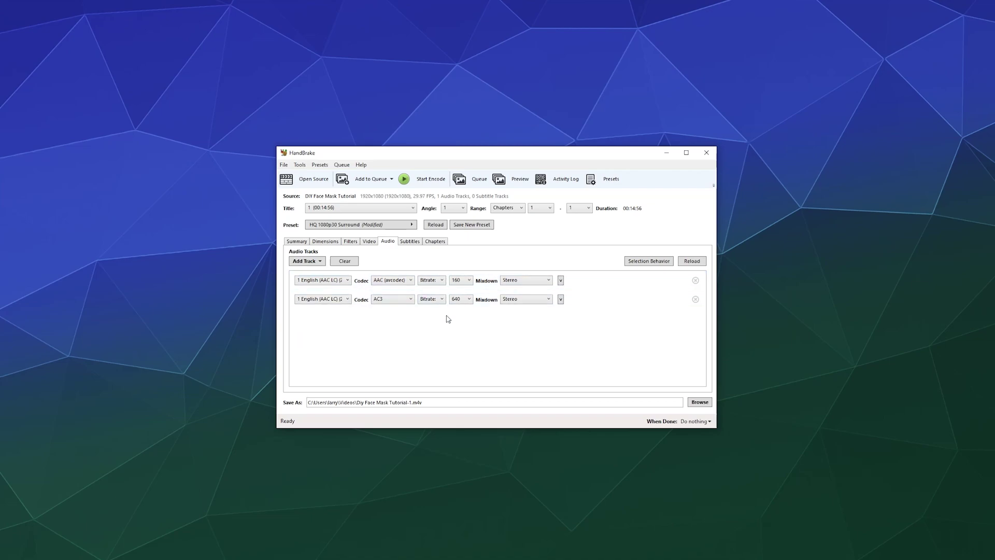
click(469, 280)
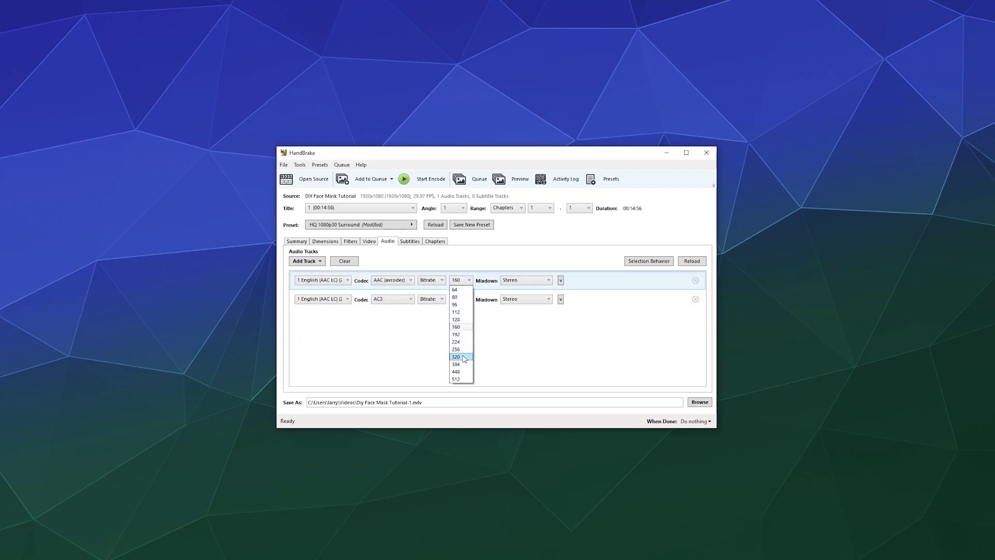
click(460, 379)
click(460, 299)
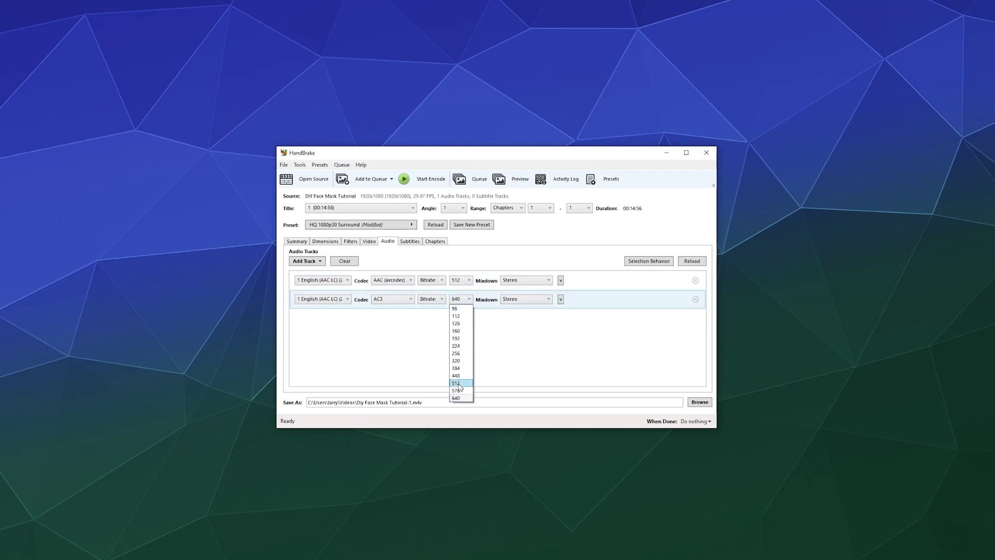
click(463, 398)
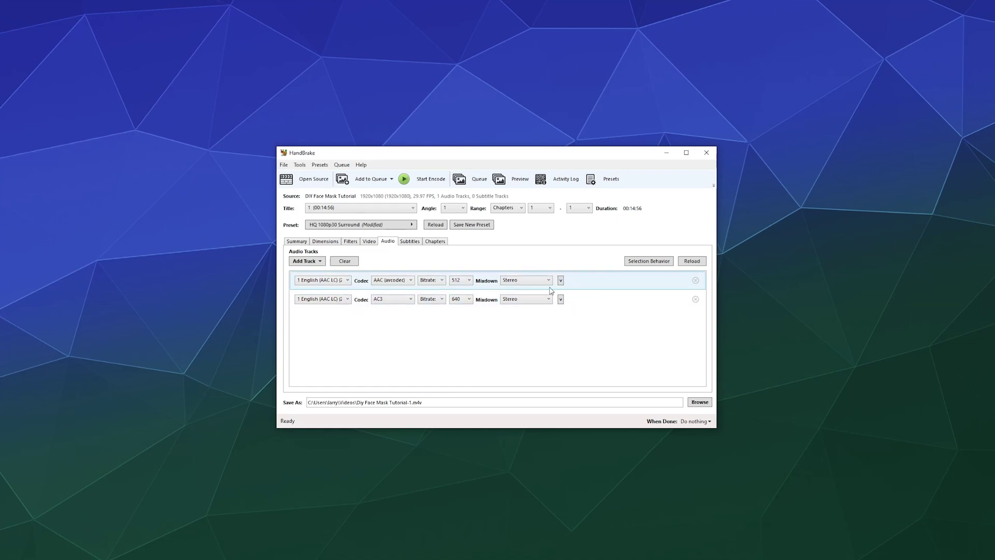
click(416, 246)
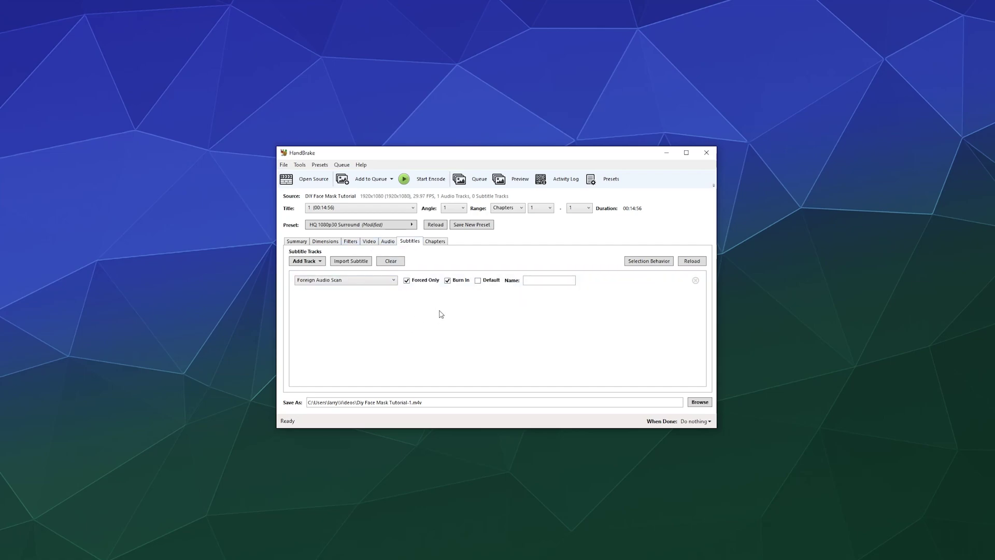
Step: Review the Chapters and Summary tabs, then start the encode
click(437, 245)
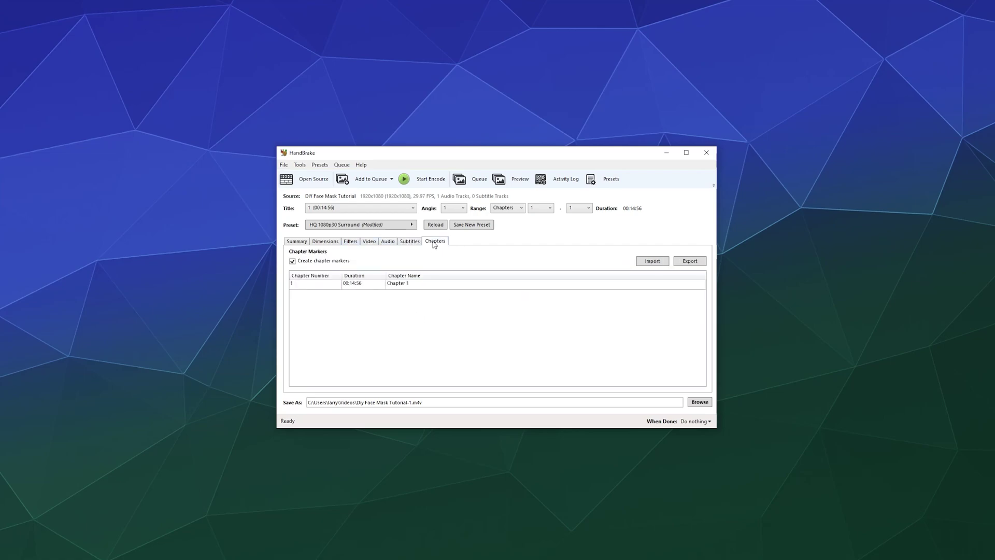
click(304, 244)
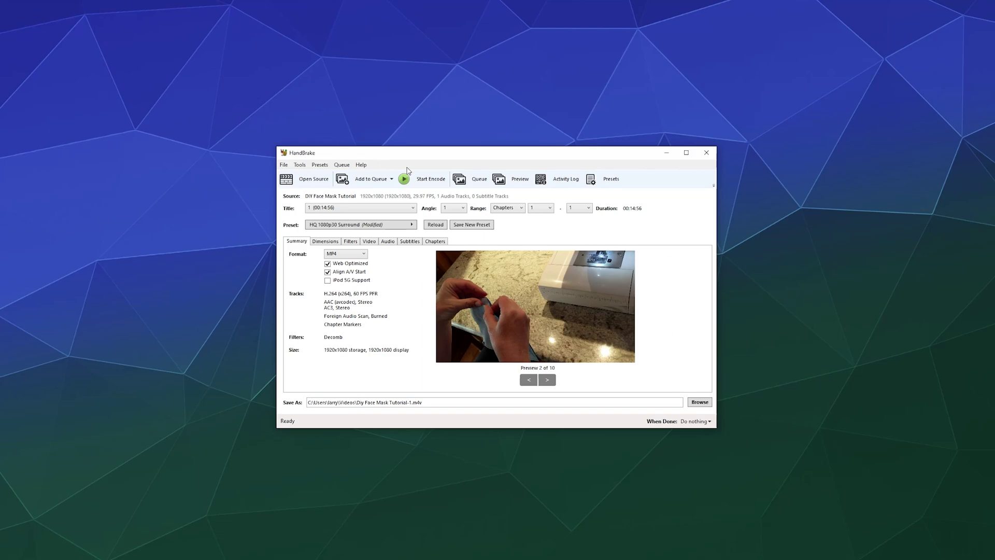
click(421, 180)
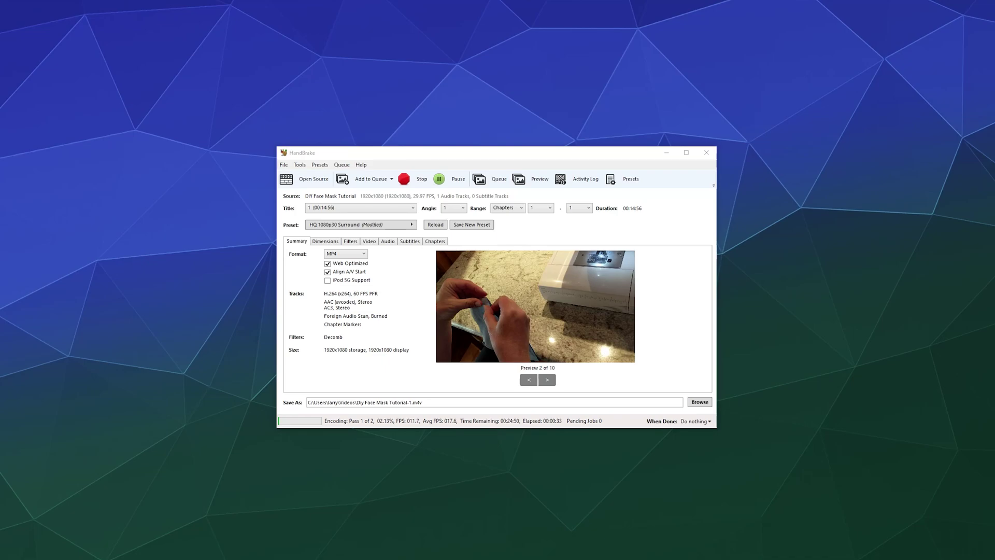
Step: Advance the preview to image 5 of 10 while encoding continues
click(640, 159)
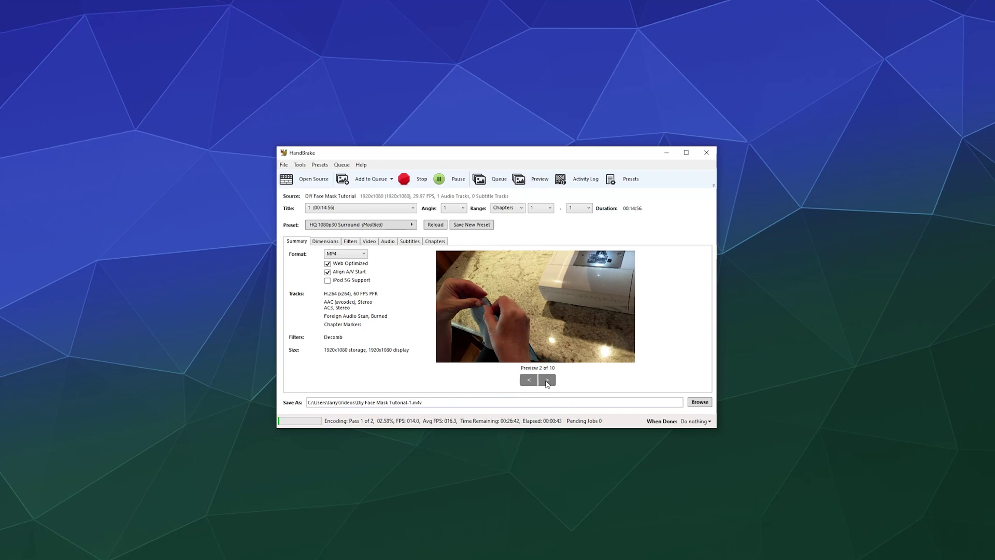
click(544, 382)
click(549, 382)
click(548, 382)
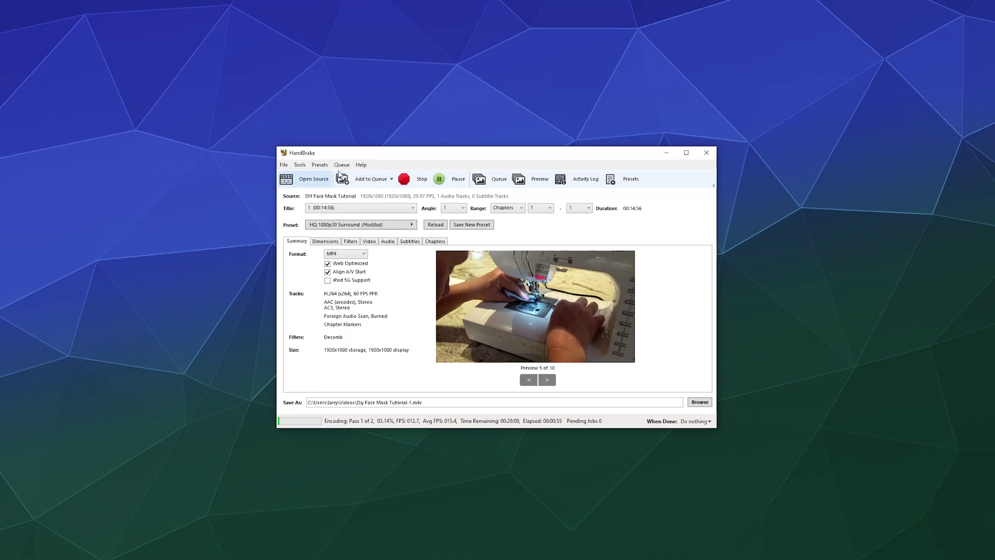
Step: Change the output format from MP4 to WebM on the Summary tab
click(346, 254)
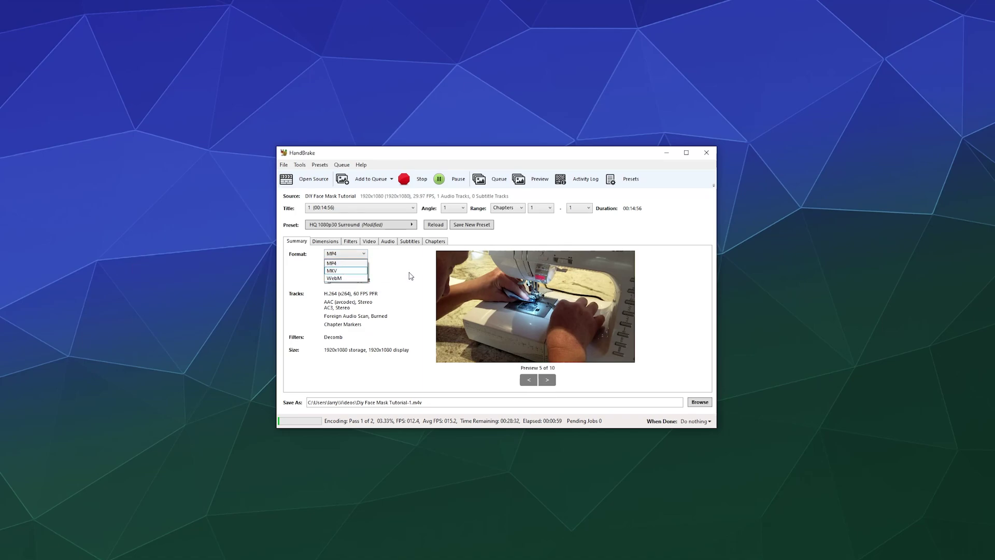
click(345, 254)
click(346, 253)
click(387, 279)
click(346, 253)
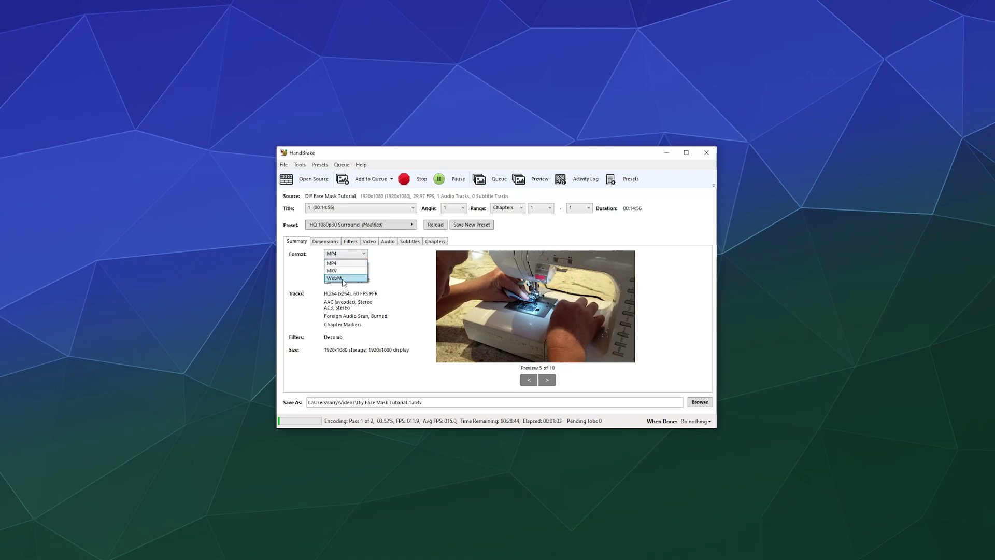
click(347, 273)
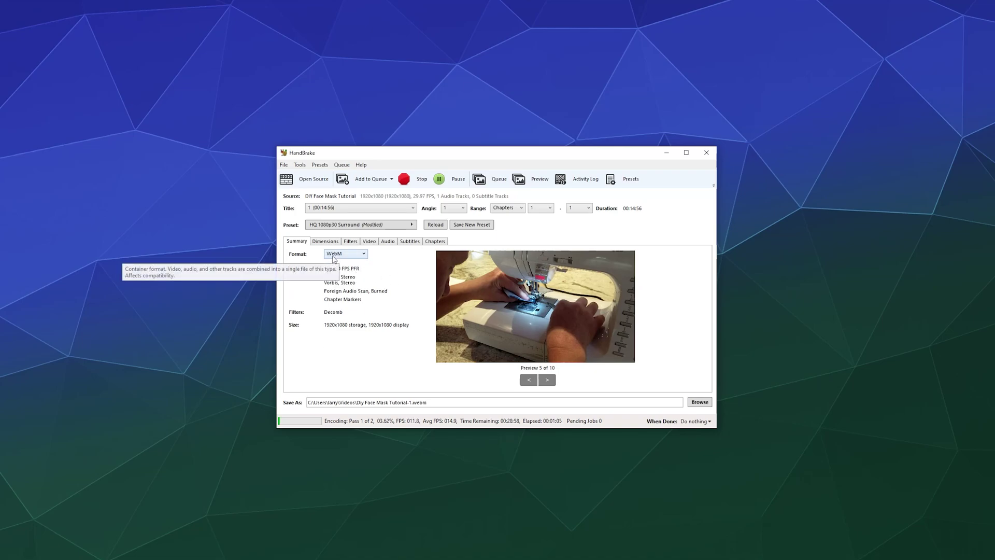